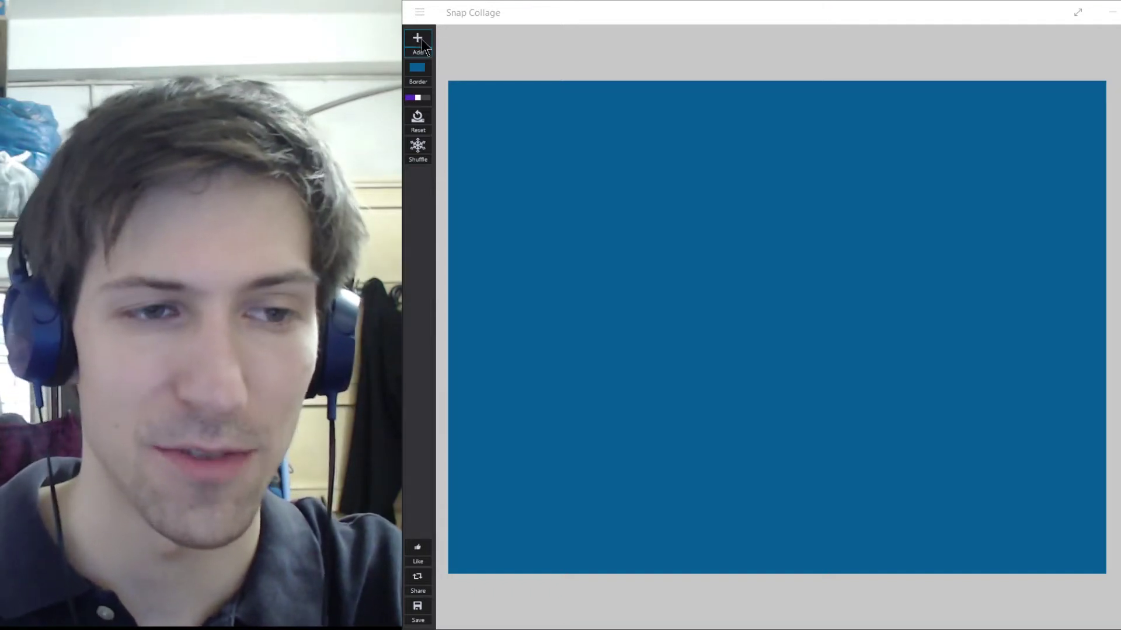
Load abstract-1239434_1920.jpg, the roast meat photo, as the collage's first image
left_click(421, 39)
left_click_drag(490, 17, 540, 104)
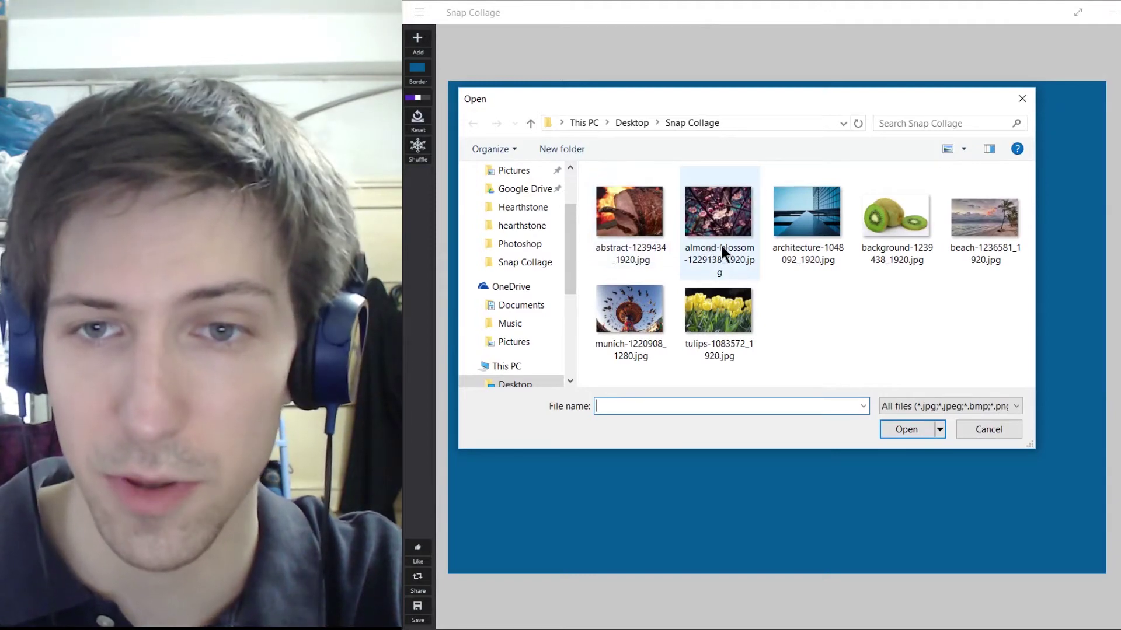
double_click(640, 235)
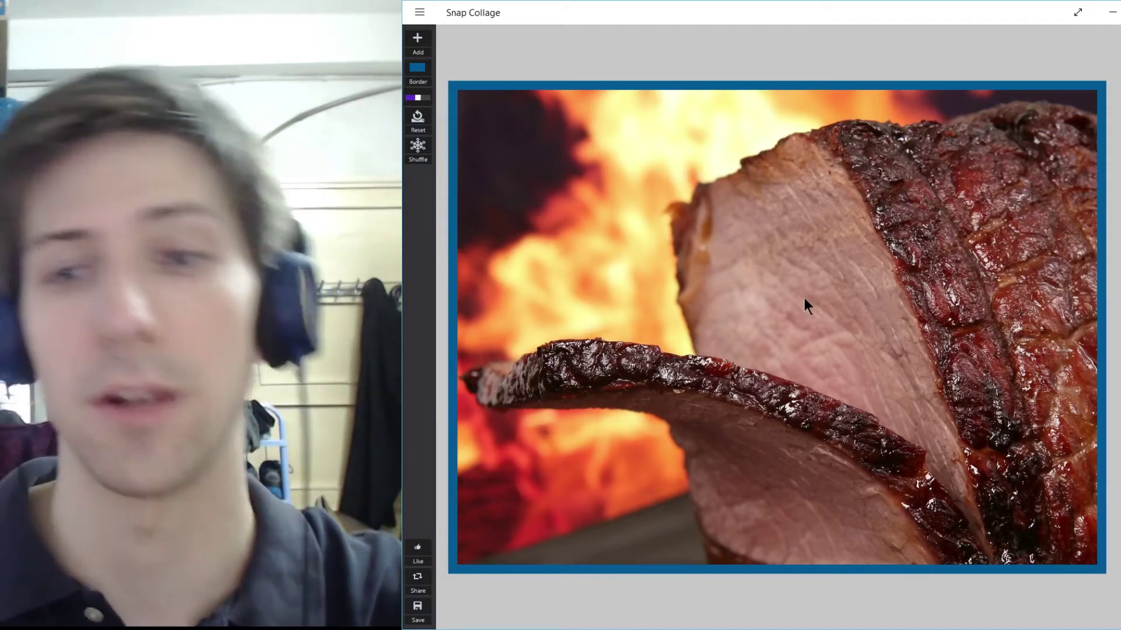
Pan the roast meat photo around within its cell to position the meat
left_click(850, 327)
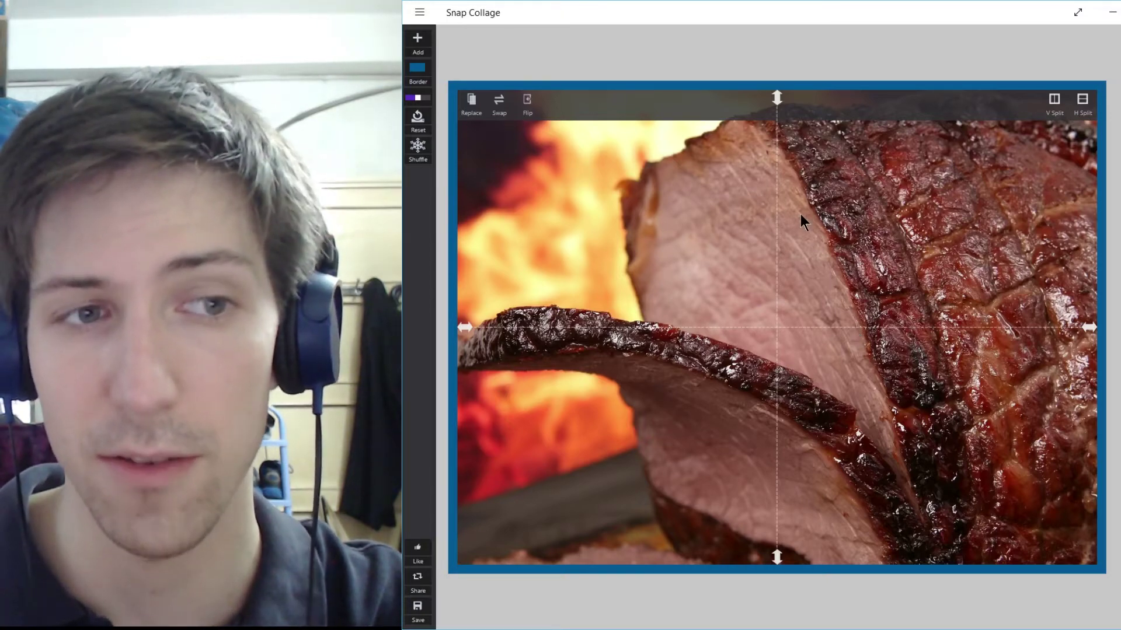
left_click_drag(847, 320, 726, 325)
left_click_drag(822, 317, 670, 319)
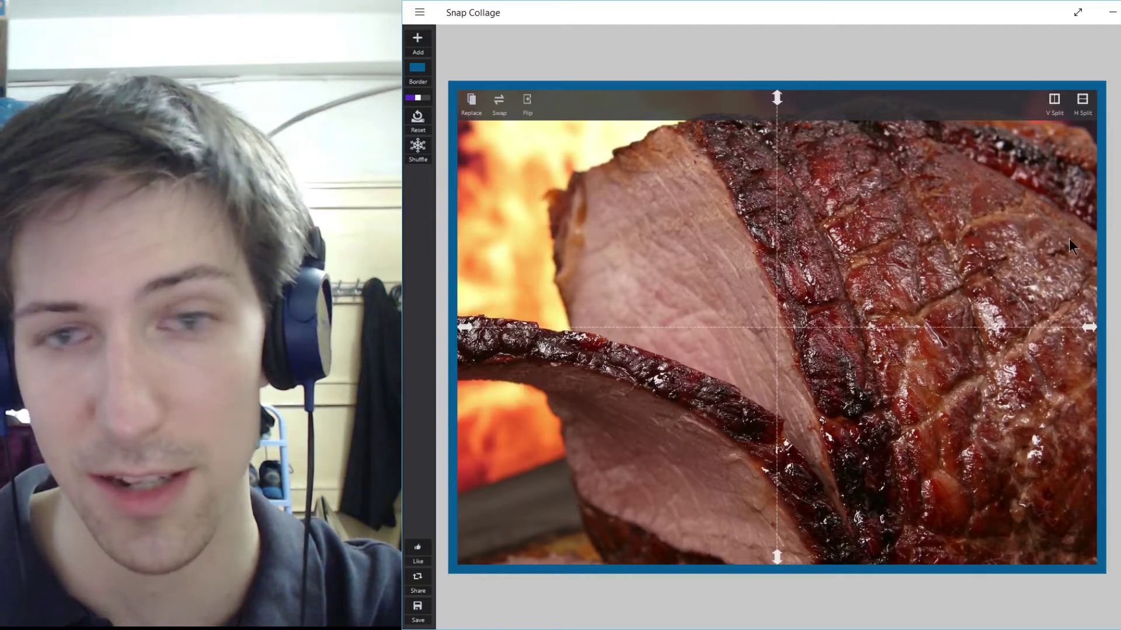
left_click_drag(708, 349, 838, 325)
left_click_drag(581, 332, 724, 336)
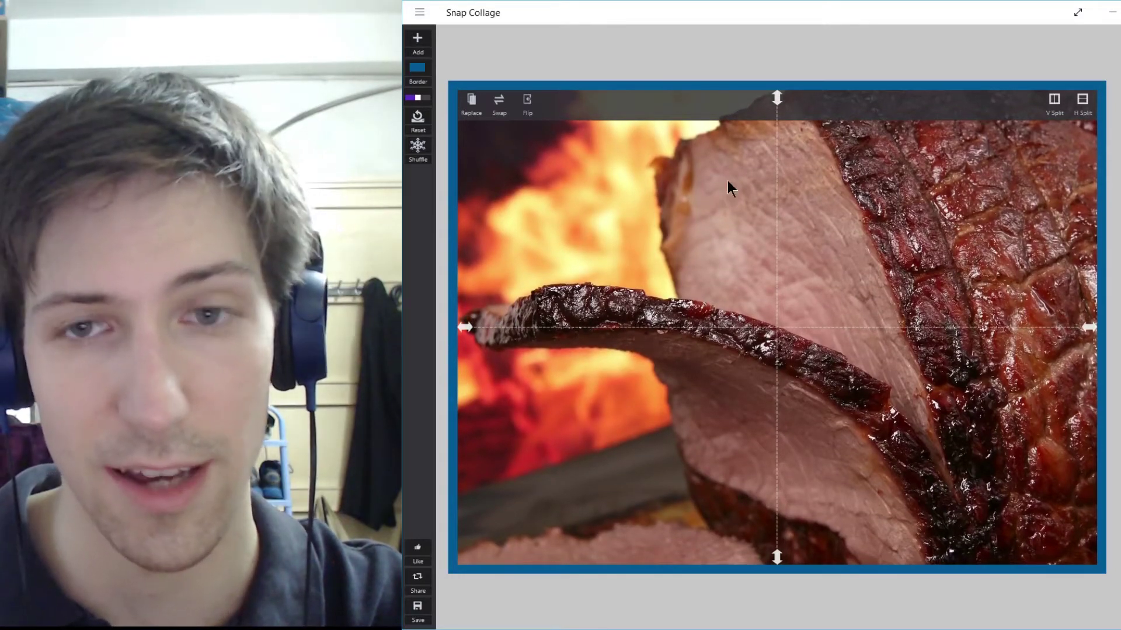
left_click_drag(727, 180, 717, 316)
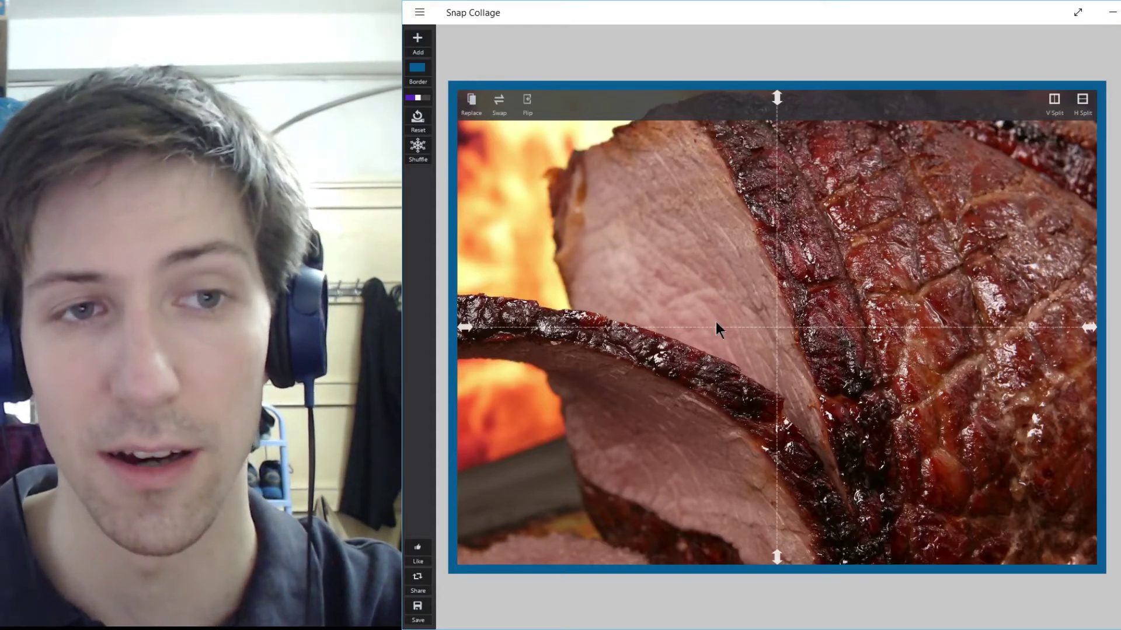
Zoom in on the meat with the mouse wheel until it fills the cell
scroll(716, 321, "down", 5)
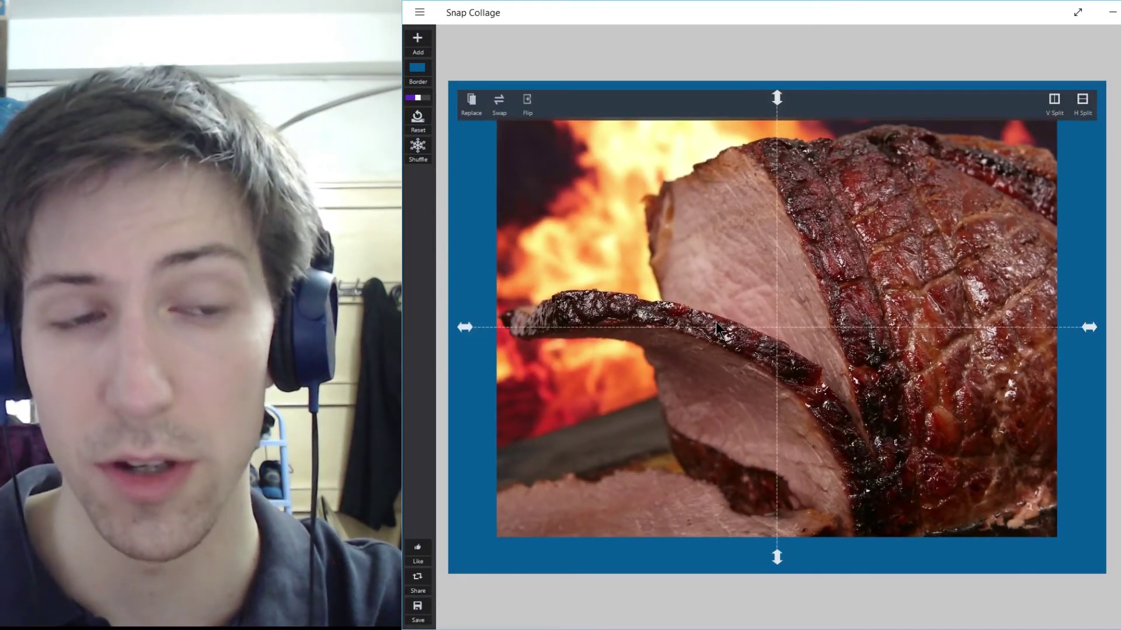
scroll(715, 321, "up", 5)
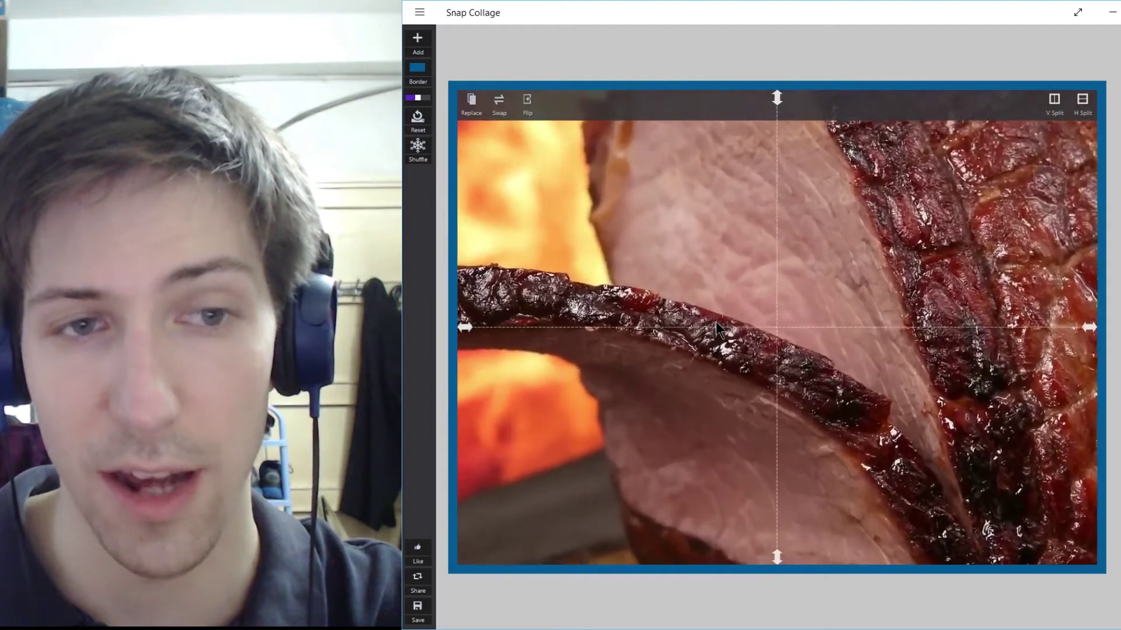
scroll(716, 322, "down", 5)
scroll(716, 321, "up", 2)
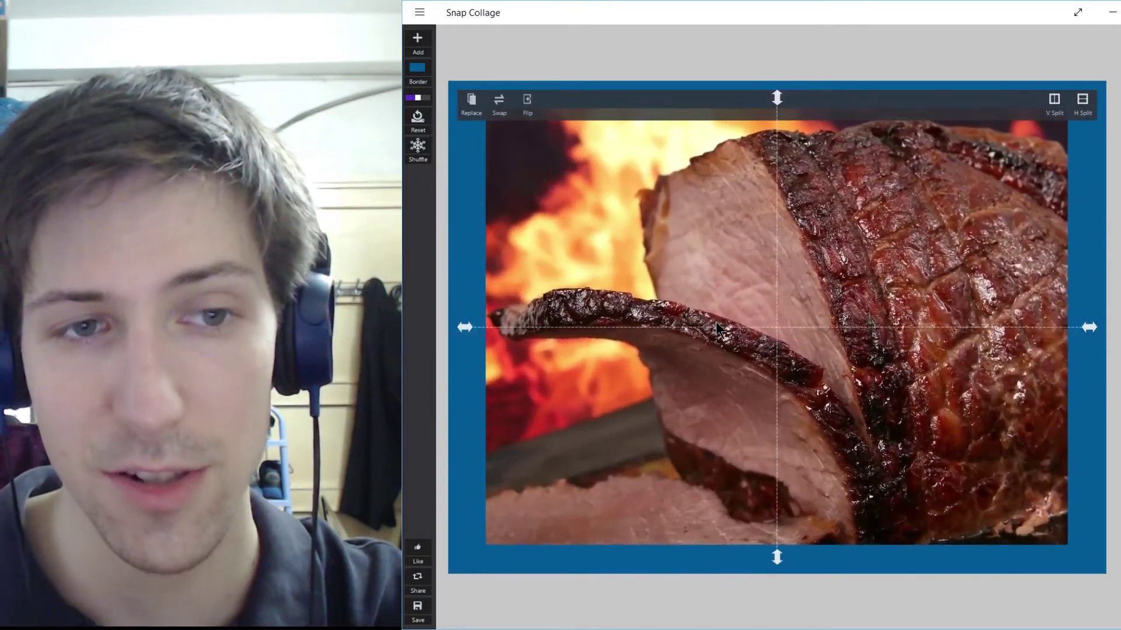
scroll(716, 321, "up", 3)
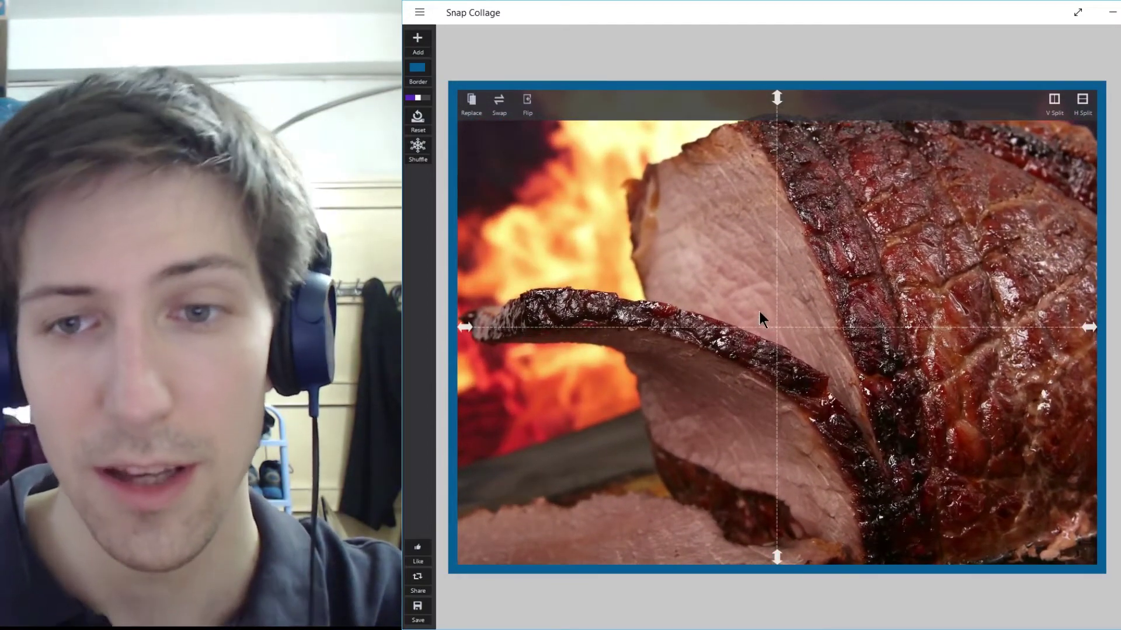
scroll(761, 318, "up", 3)
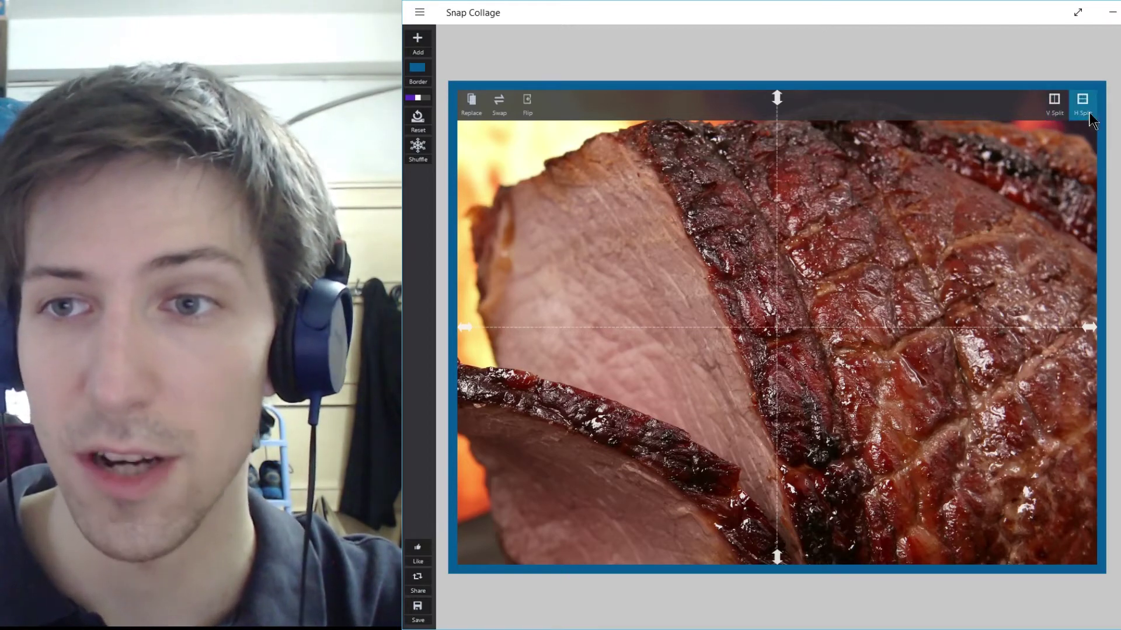
Split the collage side by side and put the almond blossom photo in the right half
left_click(1056, 105)
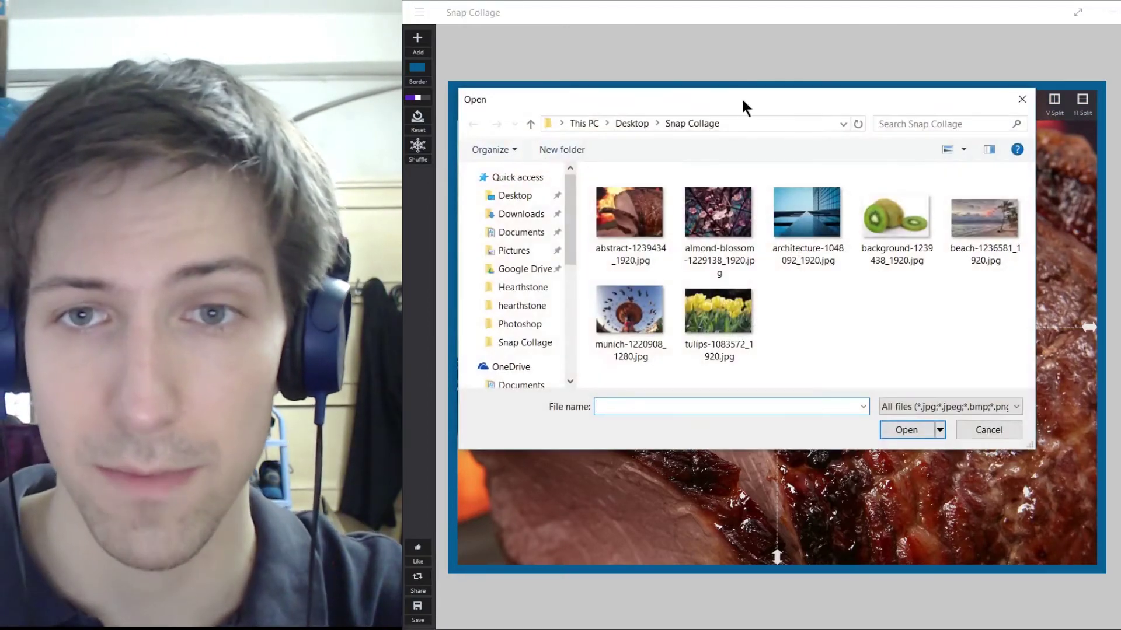
left_click_drag(745, 102, 791, 125)
double_click(779, 246)
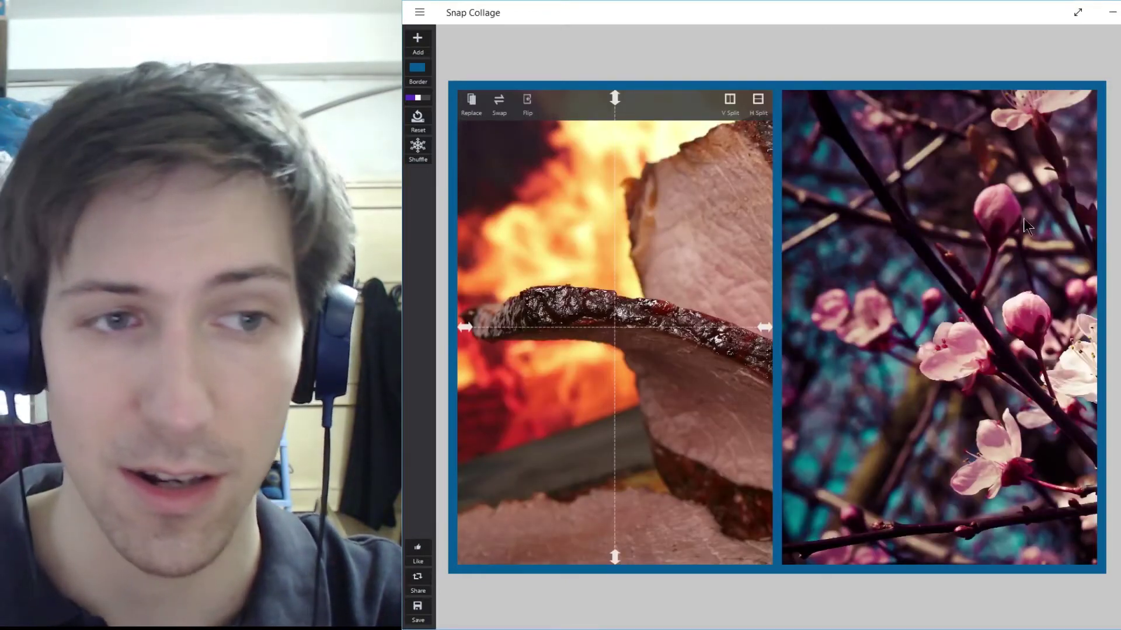
Zoom and pan the blossom photo so a single flower is centred in its cell
left_click(1010, 253)
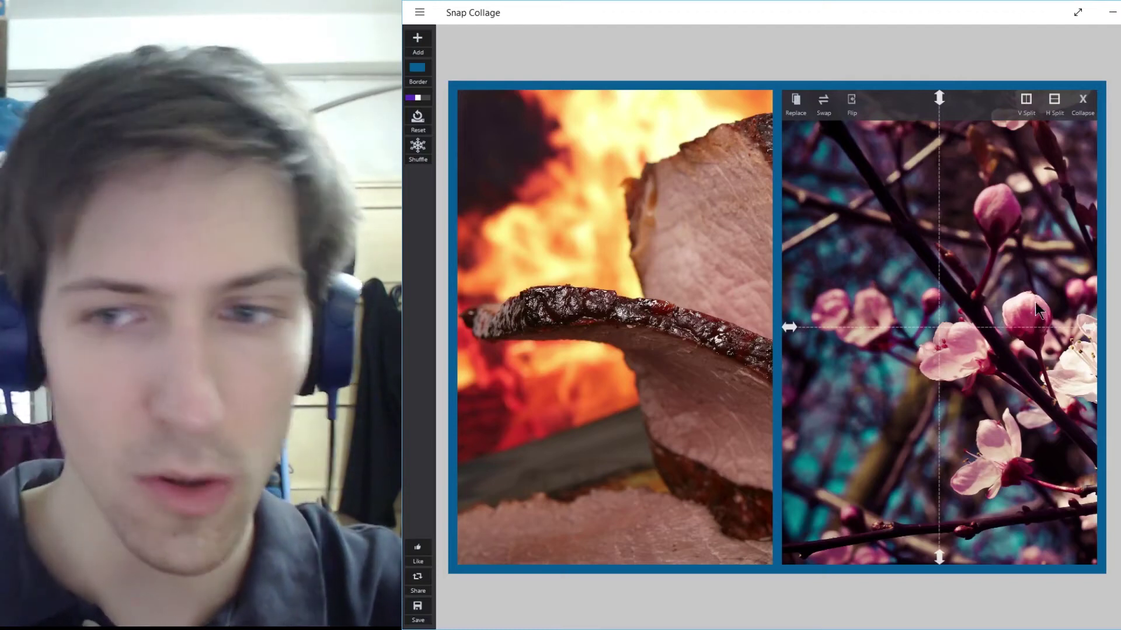
scroll(1011, 168, "up", 3)
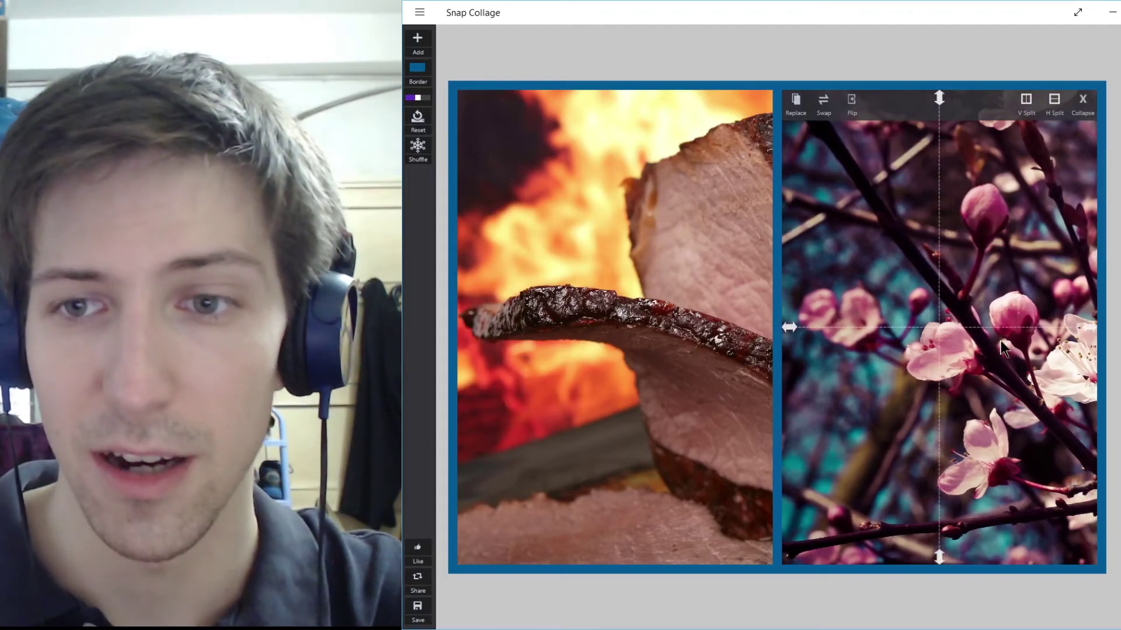
left_click_drag(1011, 168, 881, 317)
scroll(944, 350, "up", 5)
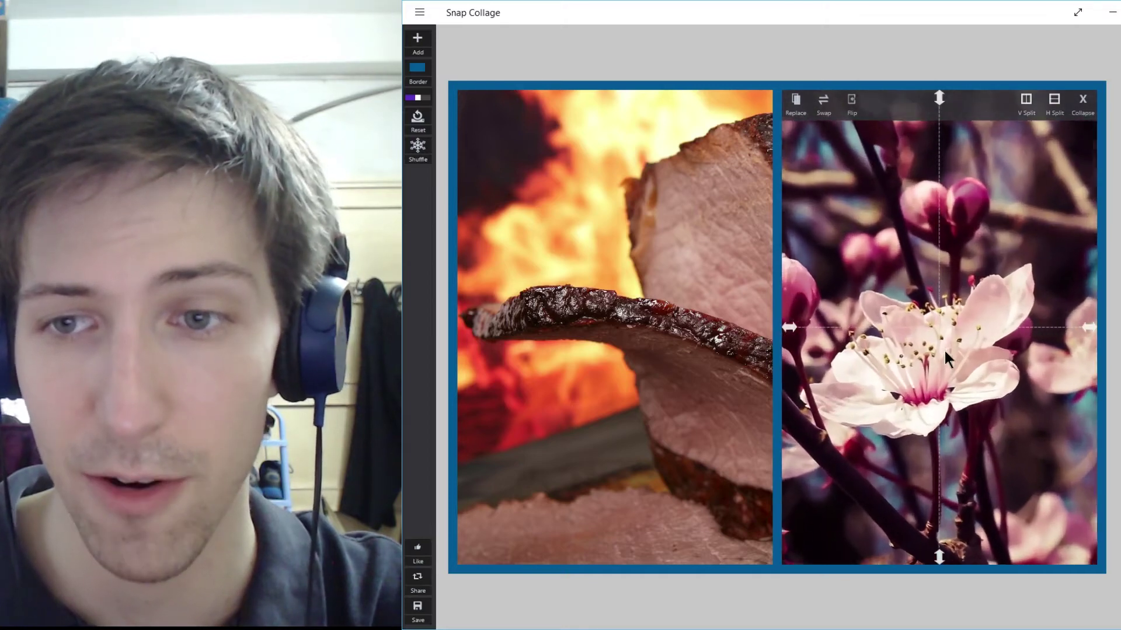
left_click_drag(970, 264, 986, 217)
mouse_move(701, 408)
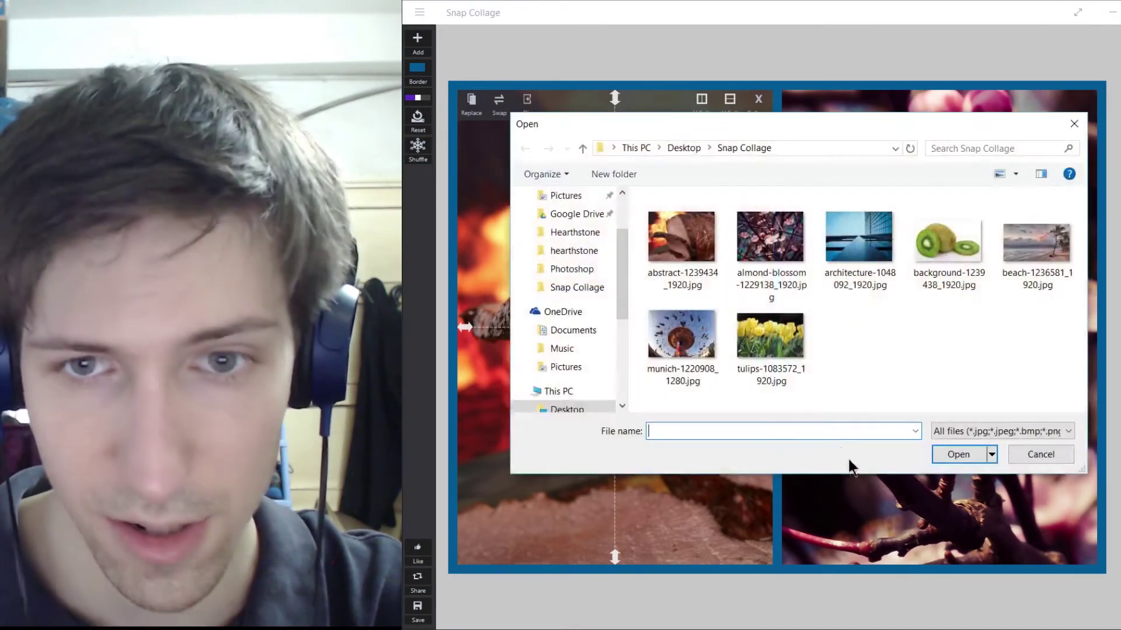
Split the meat cell and fill the new bottom cell with the glass skyscraper photo, zoomed on its facade
left_click(856, 233)
double_click(852, 227)
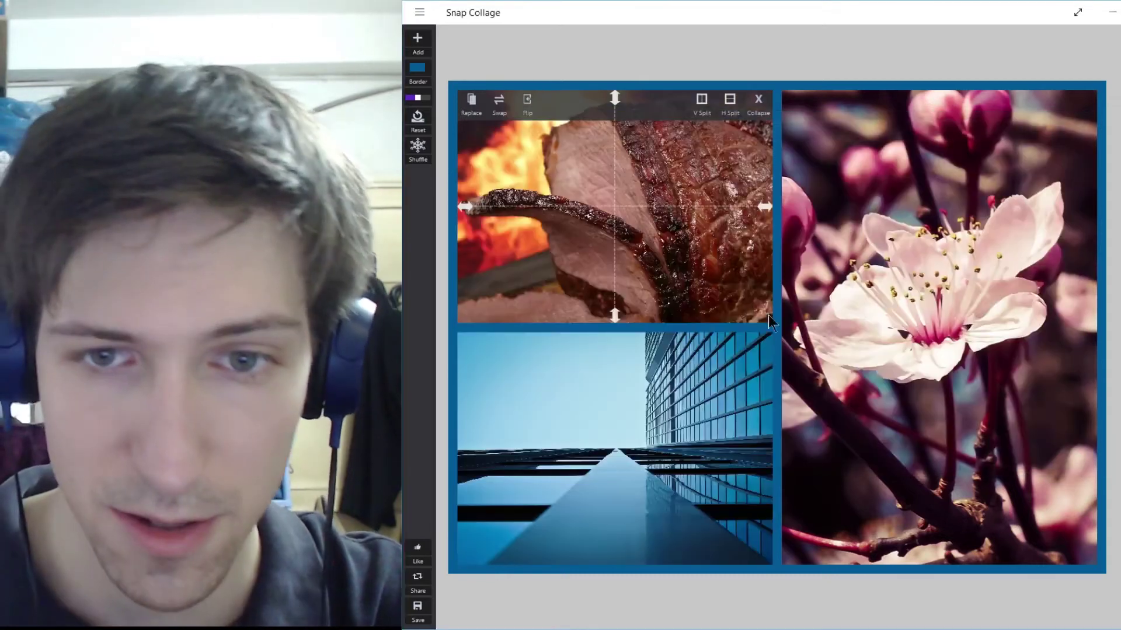
scroll(629, 455, "up", 3)
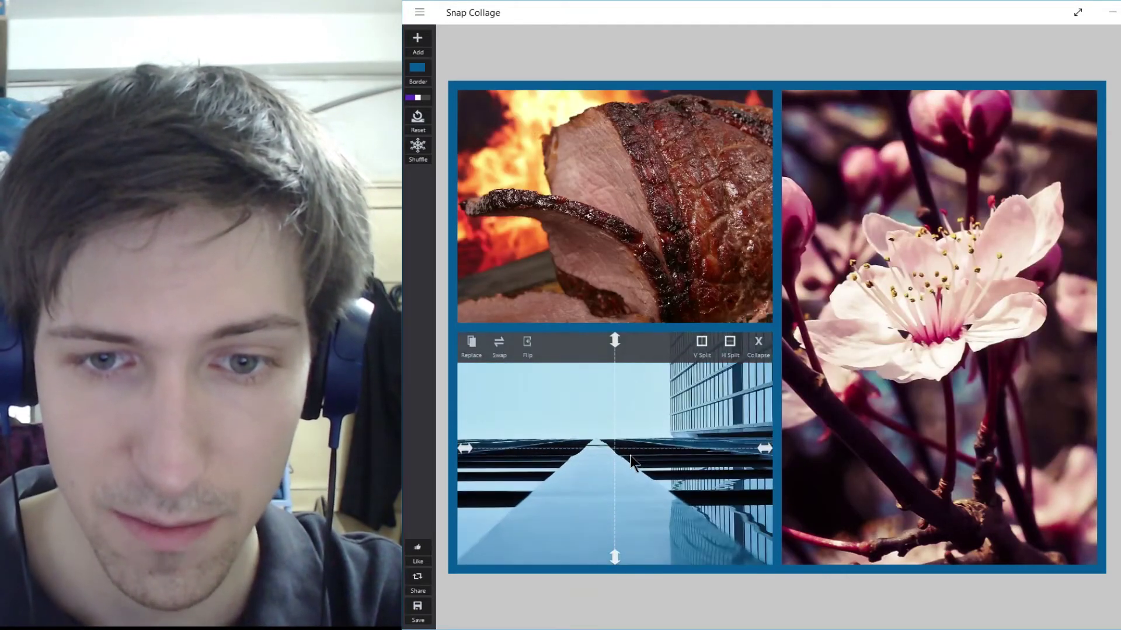
scroll(630, 456, "up", 4)
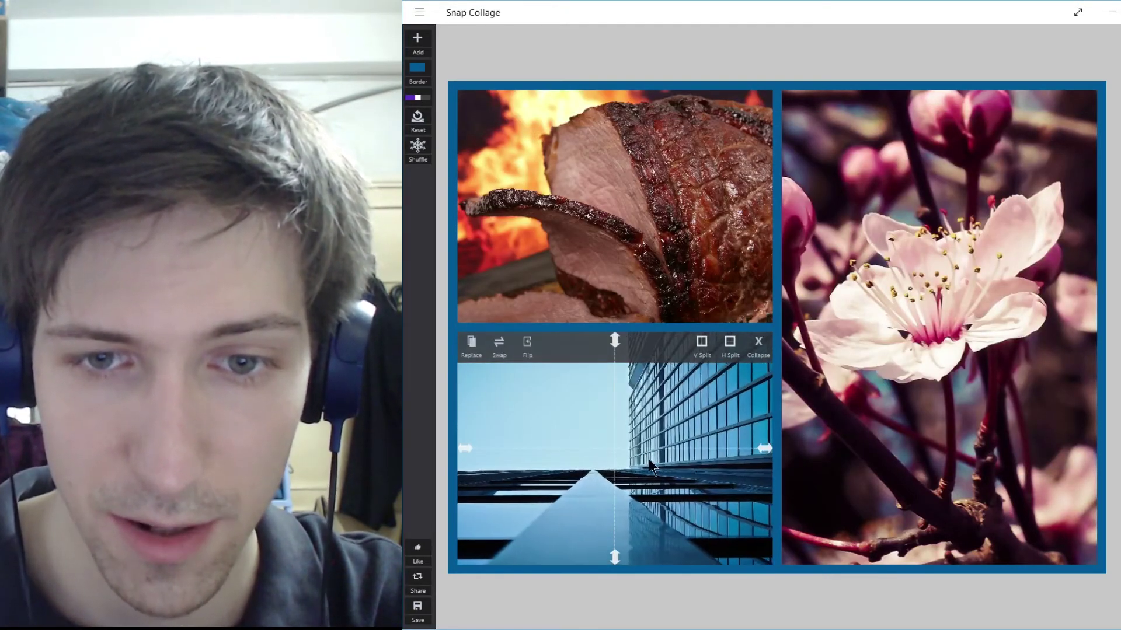
scroll(651, 461, "up", 4)
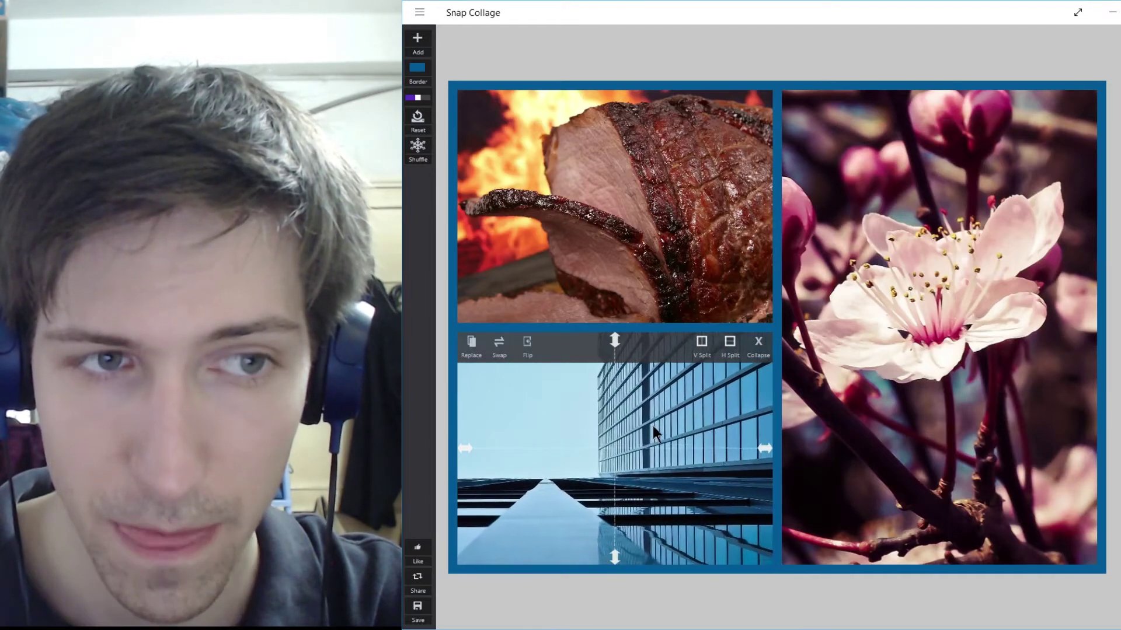
scroll(655, 431, "down", 1)
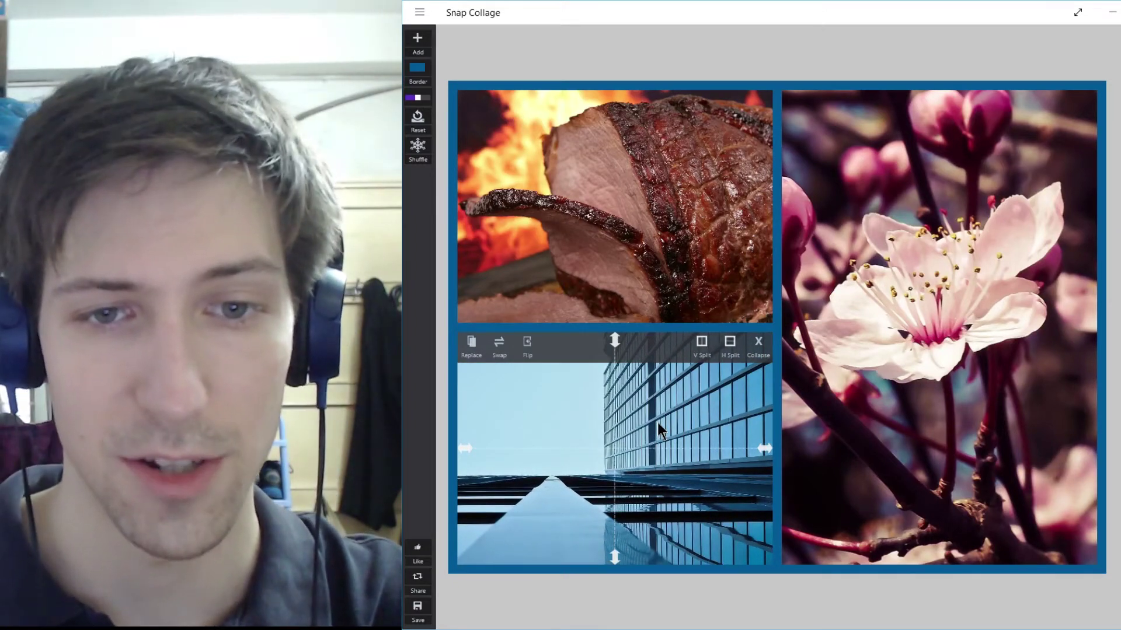
mouse_move(913, 231)
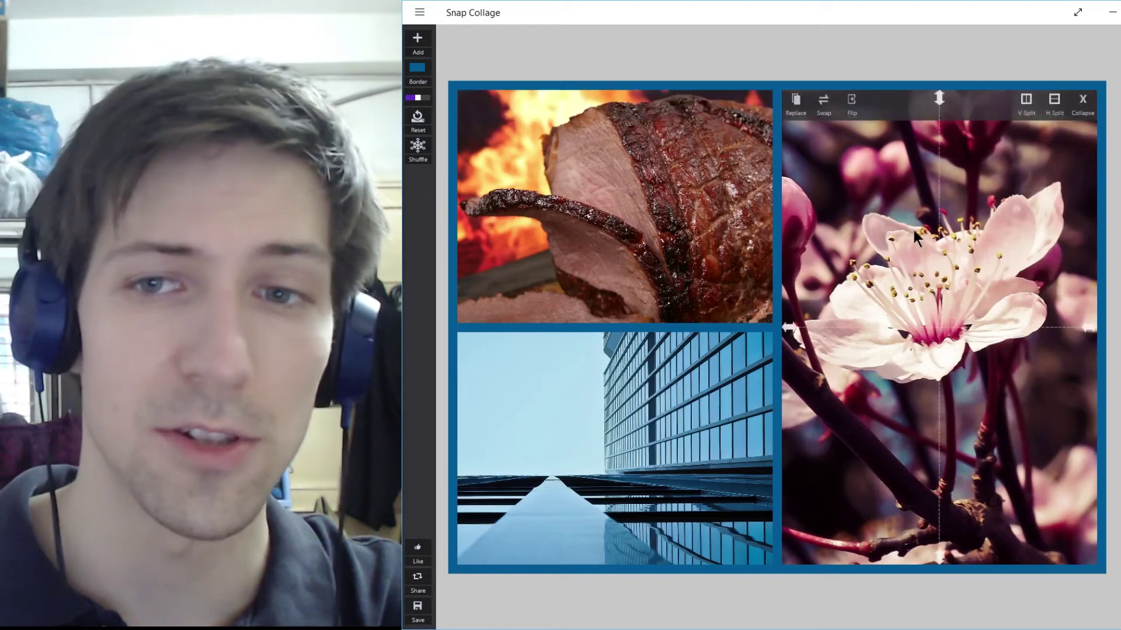
mouse_move(688, 429)
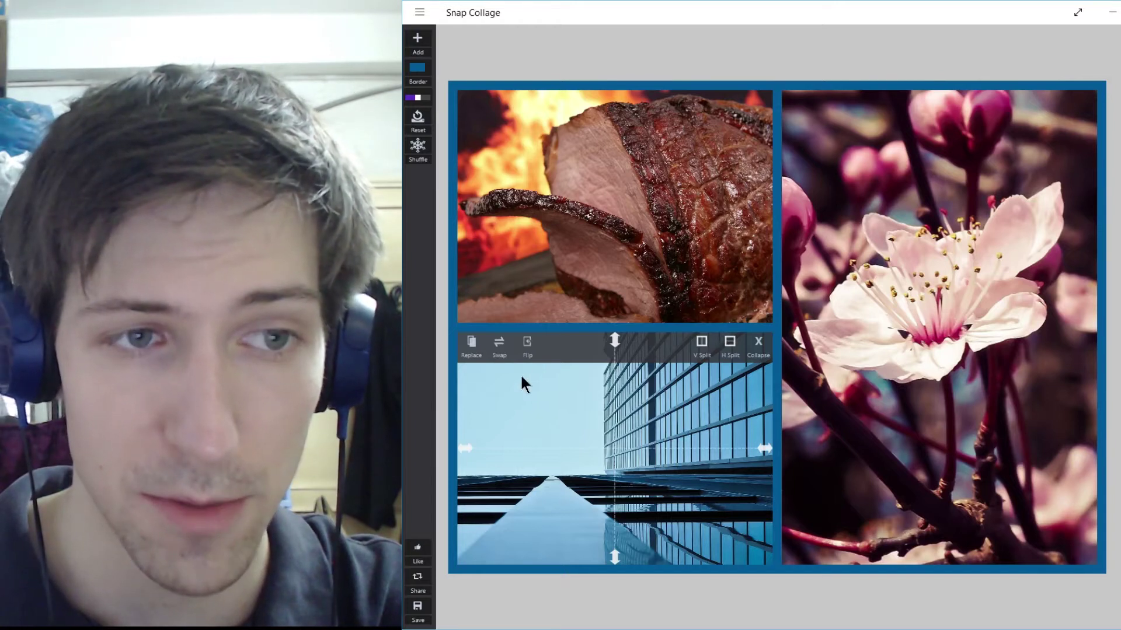
Swap the skyscraper above the meat photo, mirror it horizontally, and bring up the border colour sliders
left_click(504, 355)
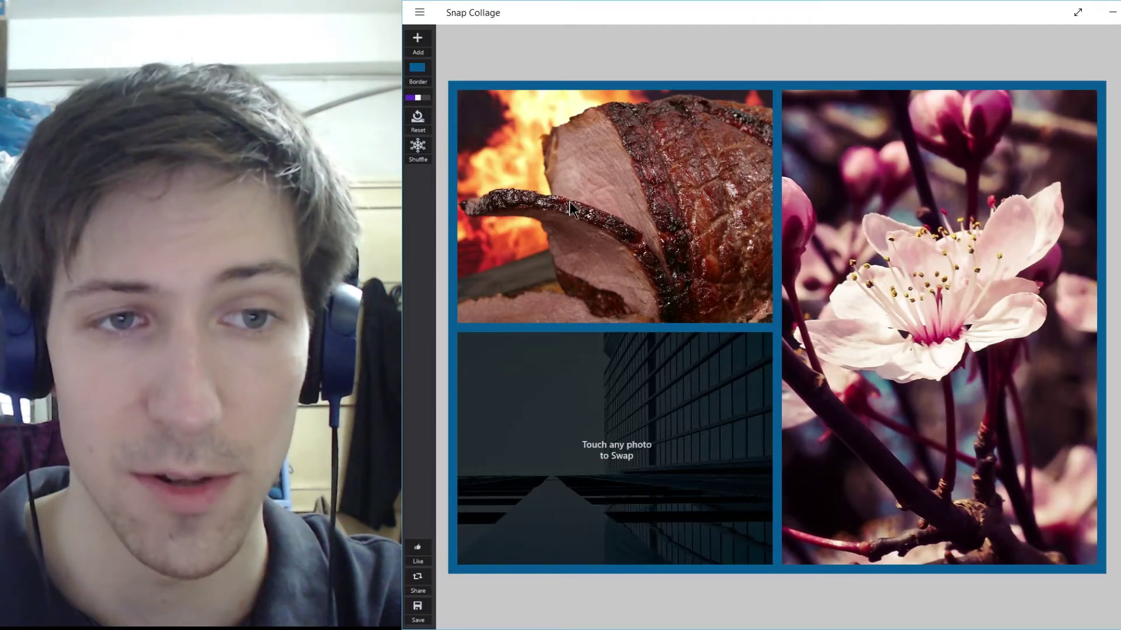
left_click(570, 202)
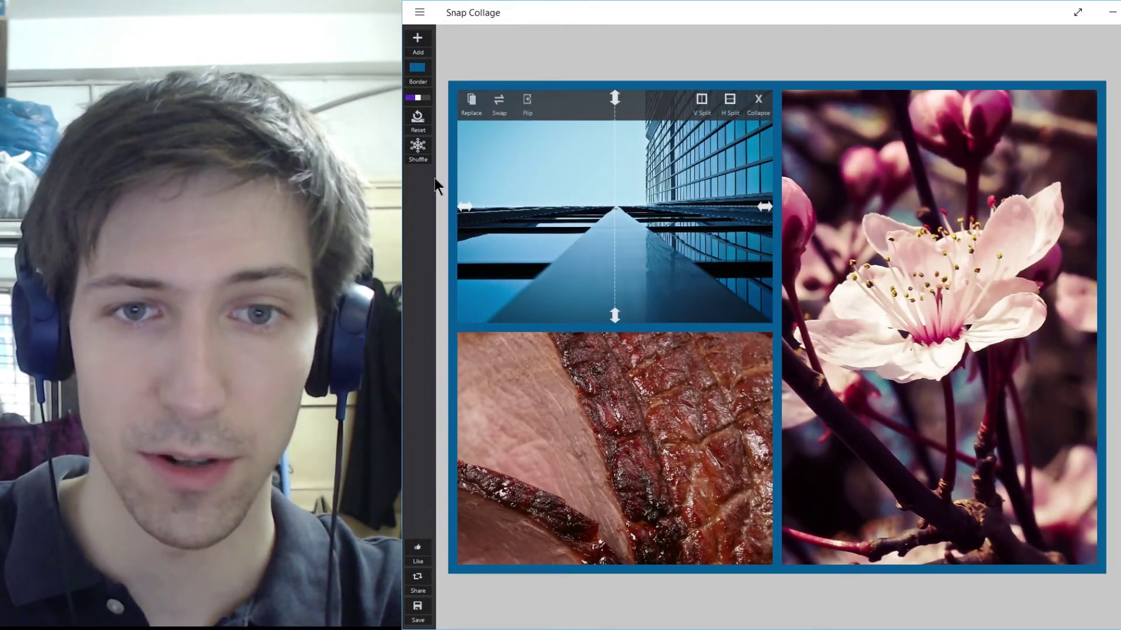
left_click(527, 103)
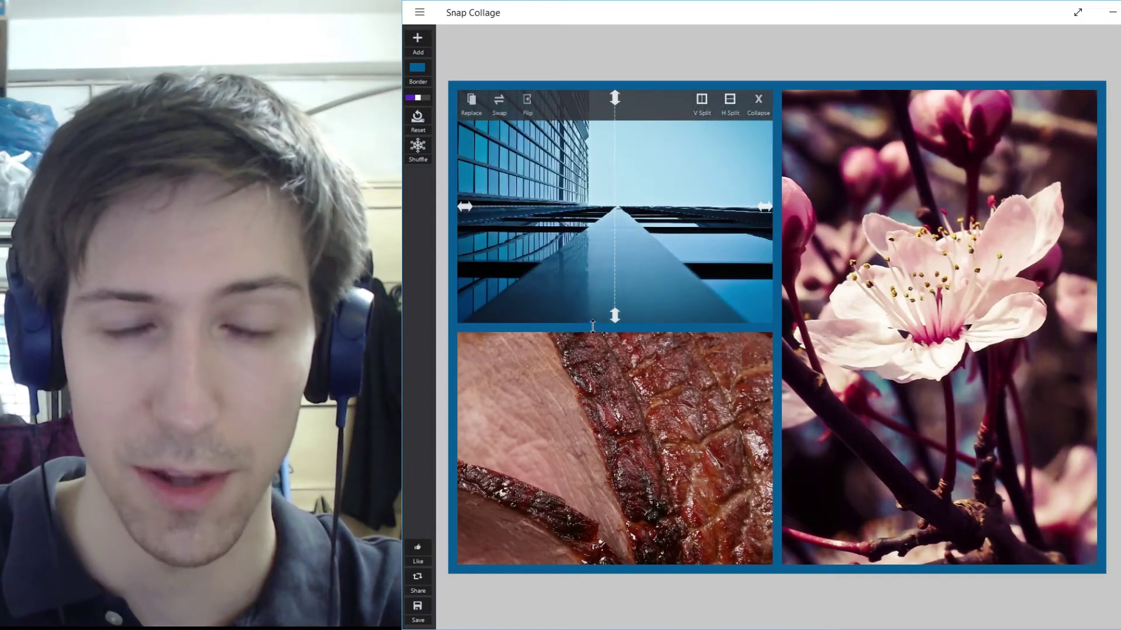
left_click(532, 106)
left_click(532, 107)
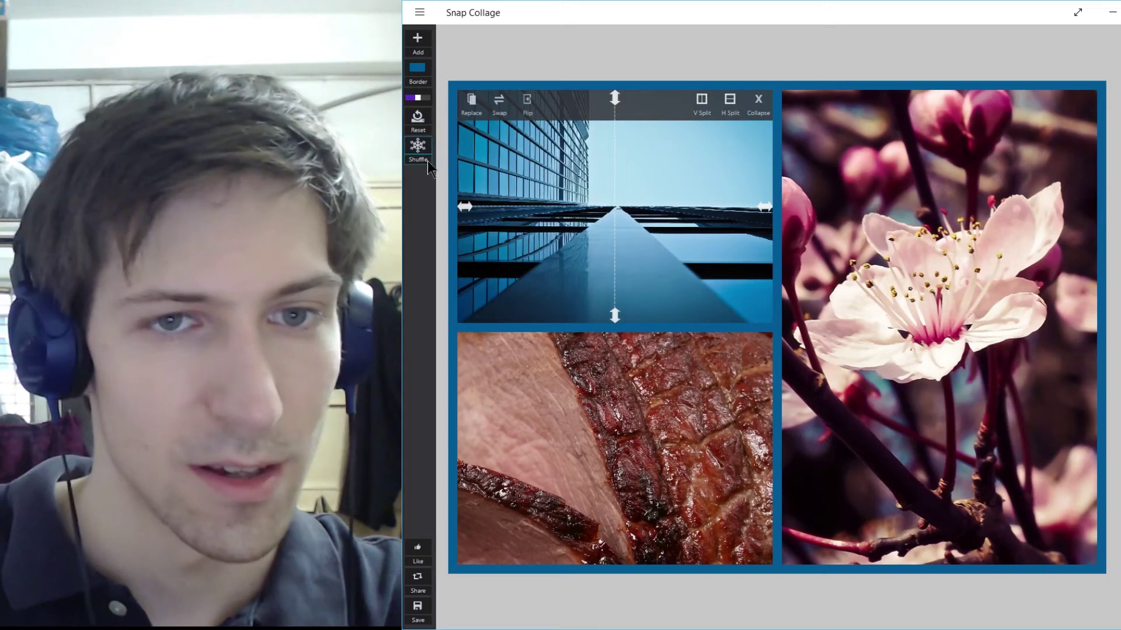
left_click(638, 360)
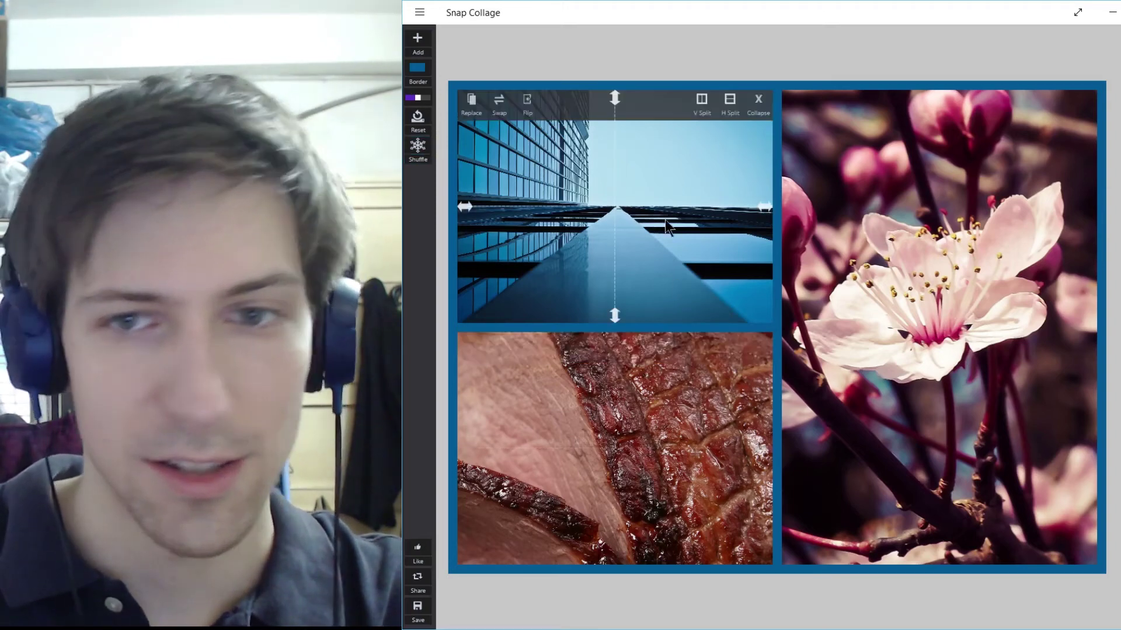
left_click(461, 140)
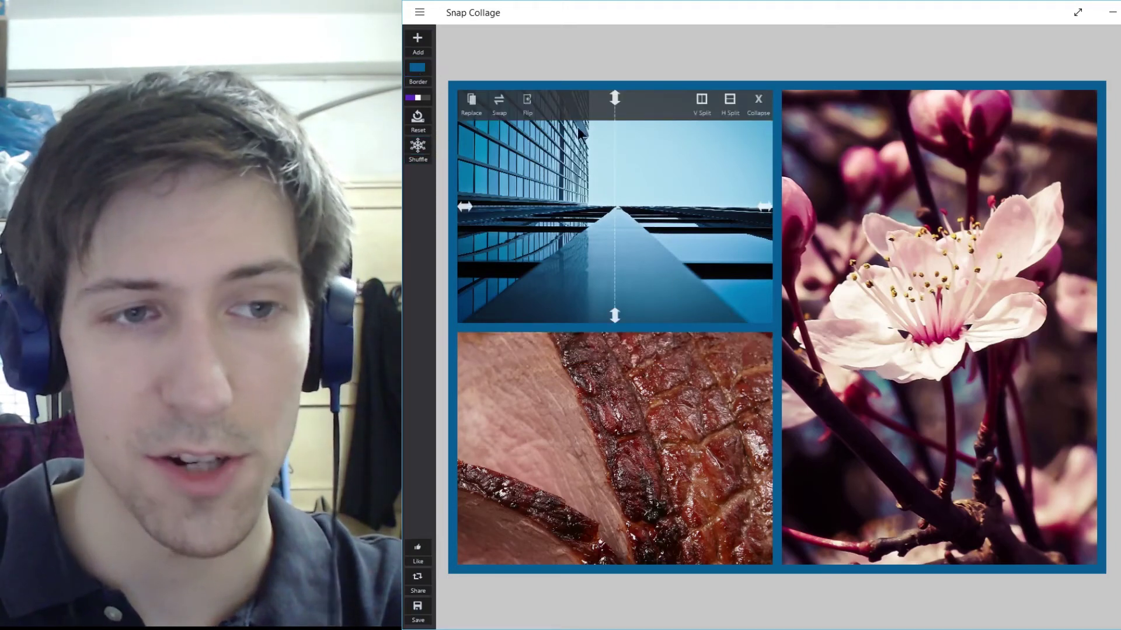
left_click(418, 74)
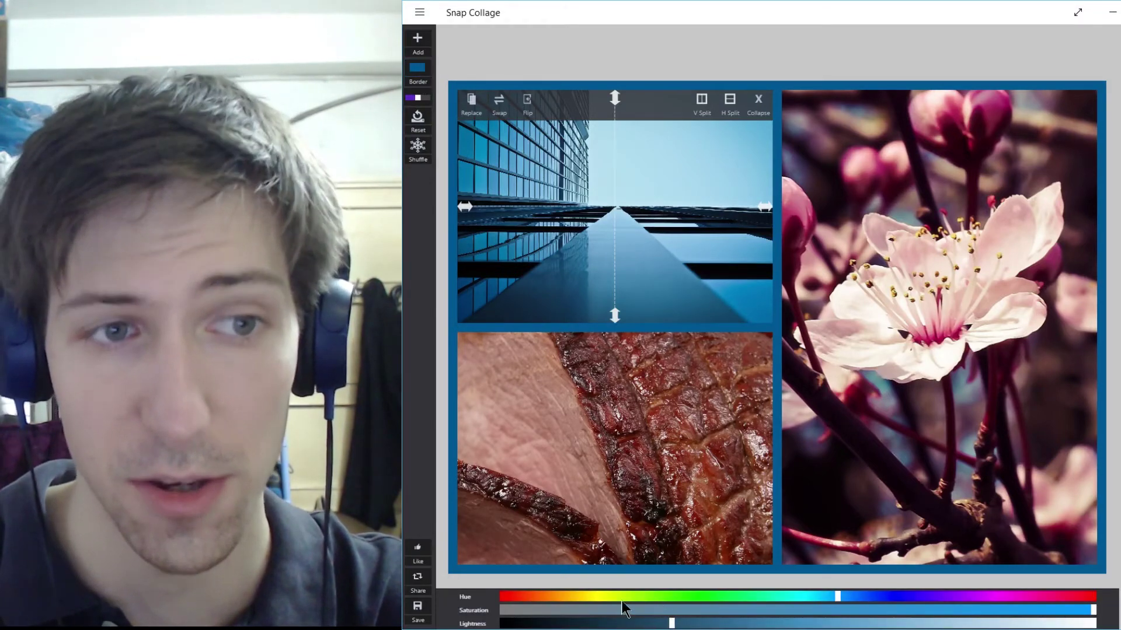
Make the collage borders deep maroon by shifting the hue to red and lowering lightness
left_click_drag(641, 597, 1063, 587)
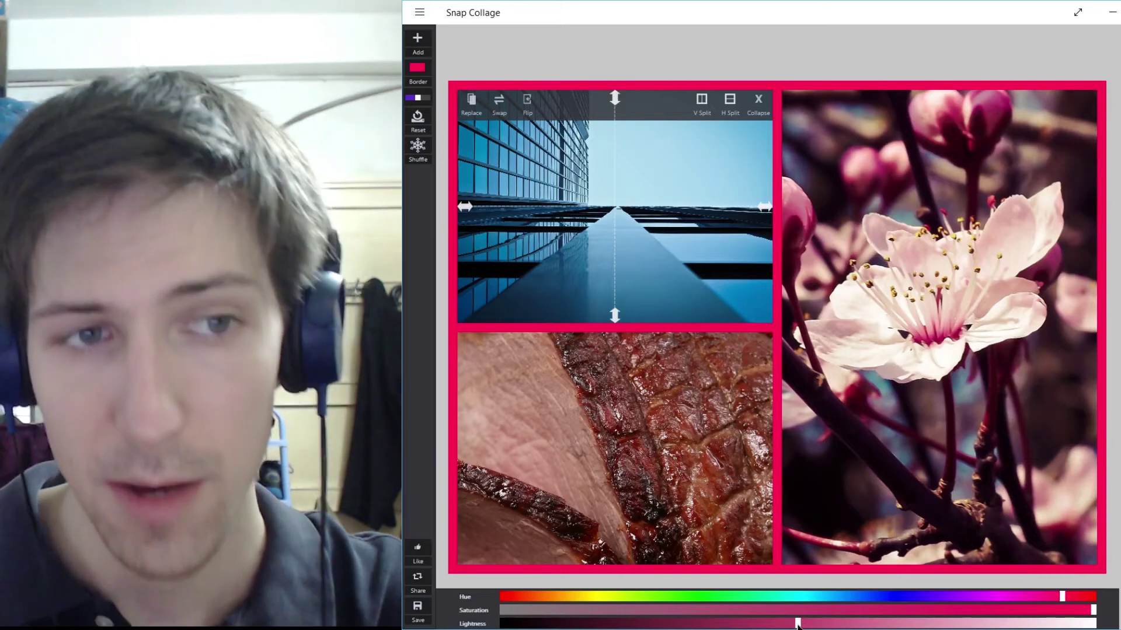
left_click_drag(797, 623, 643, 624)
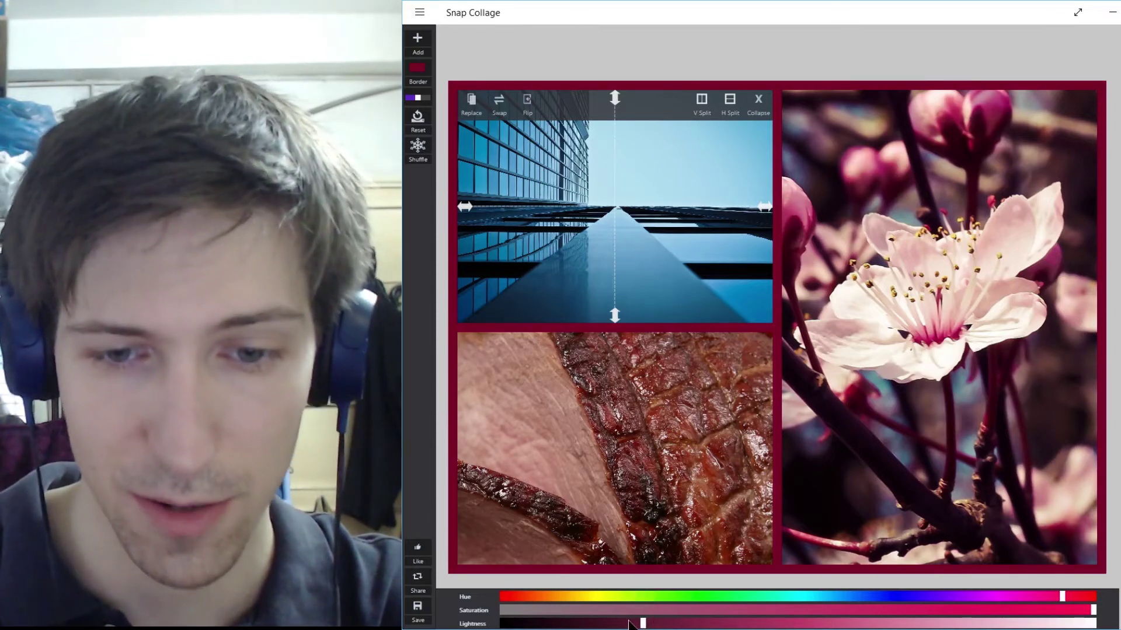
left_click(423, 279)
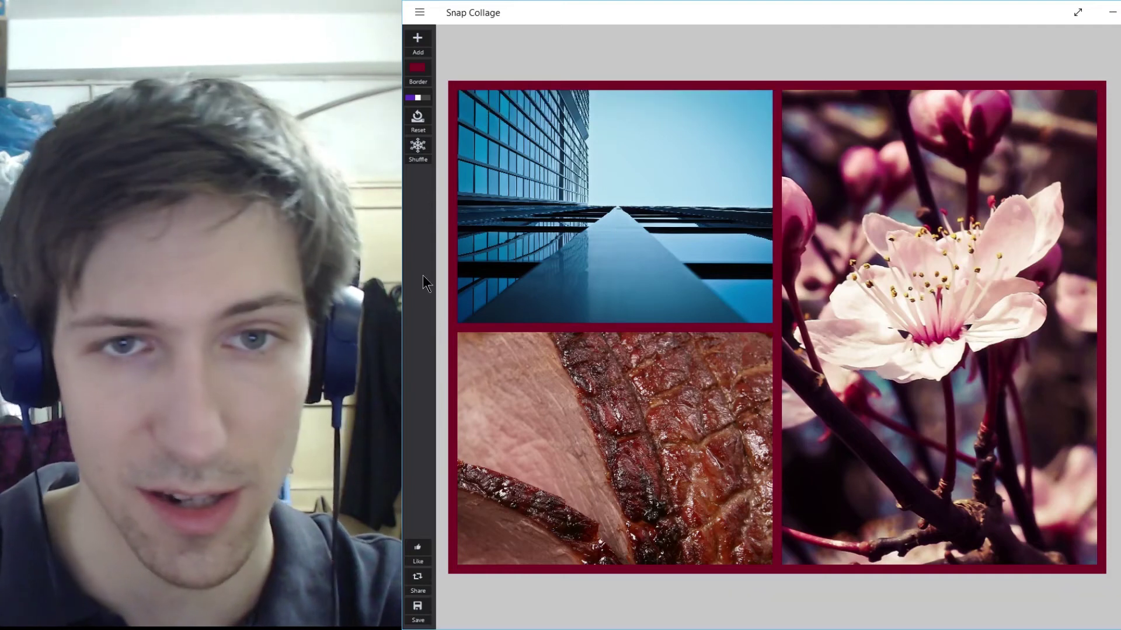
Split the meat cell horizontally and place the beach photo with palm trees in the bottom half
left_click(703, 431)
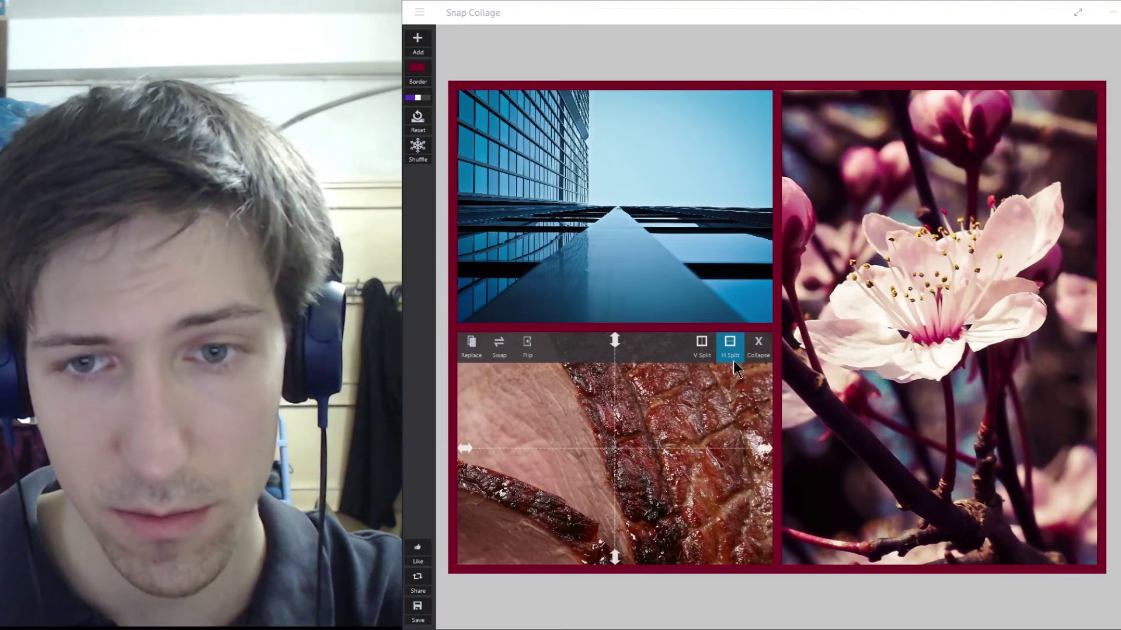
left_click(734, 361)
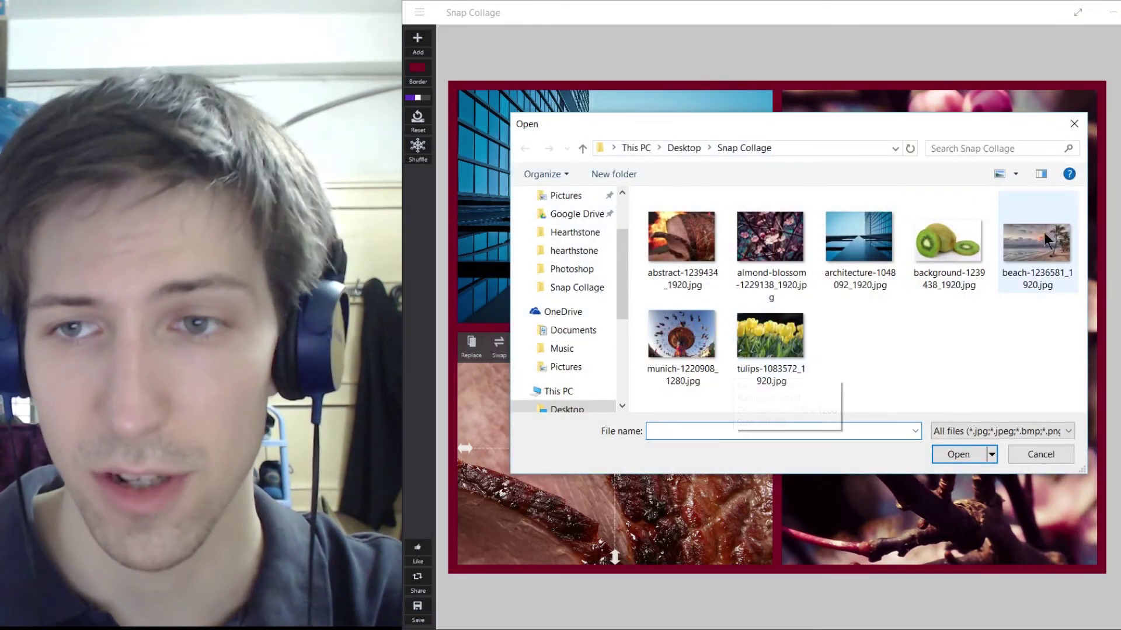
double_click(1050, 280)
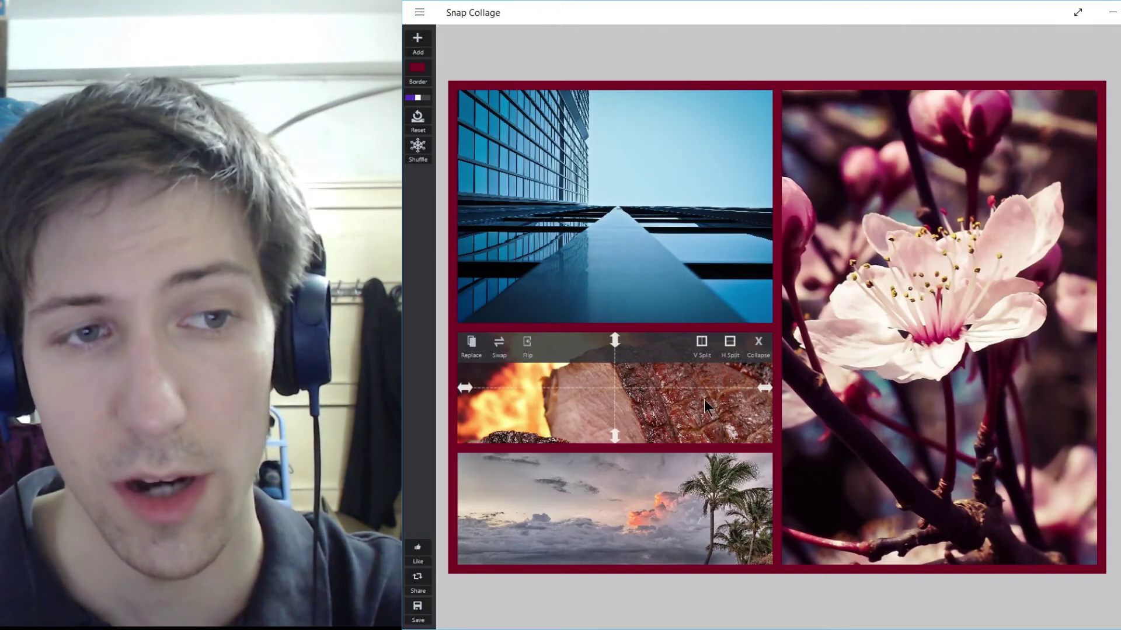
Replace the meat with the yellow tulips photo, slide it upward, and widen the maroon borders
left_click(473, 346)
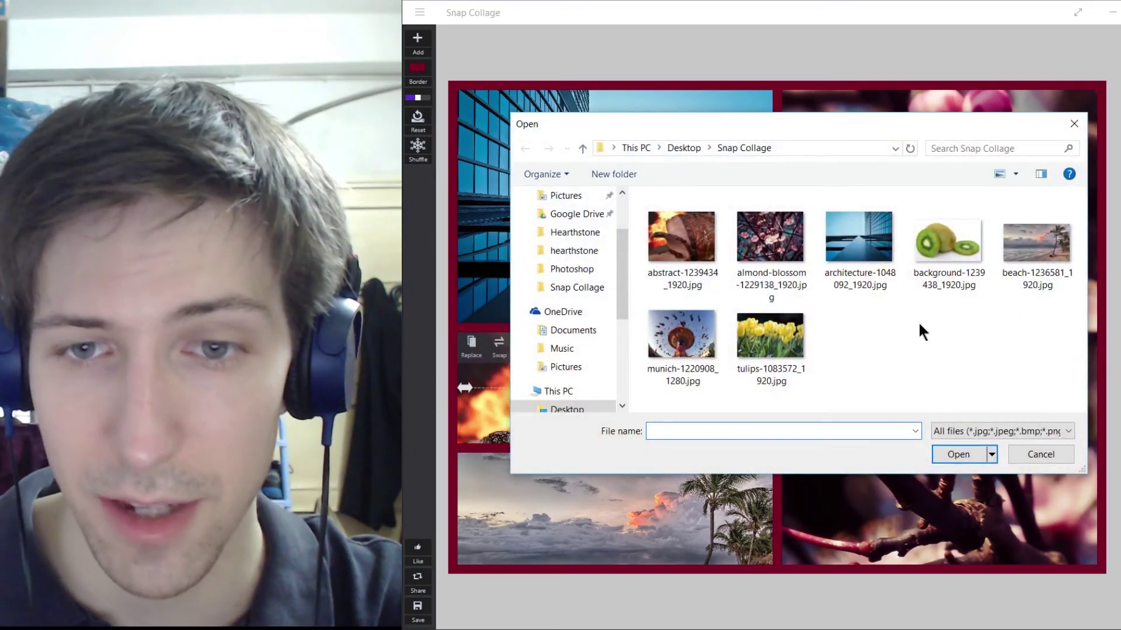
double_click(783, 357)
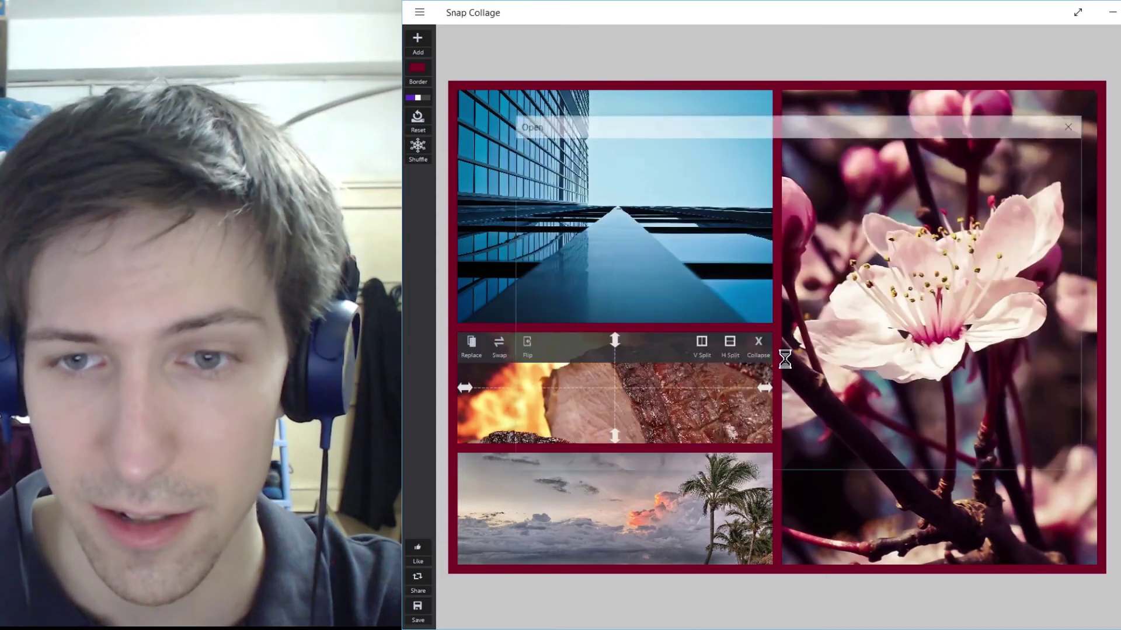
left_click_drag(697, 405, 699, 397)
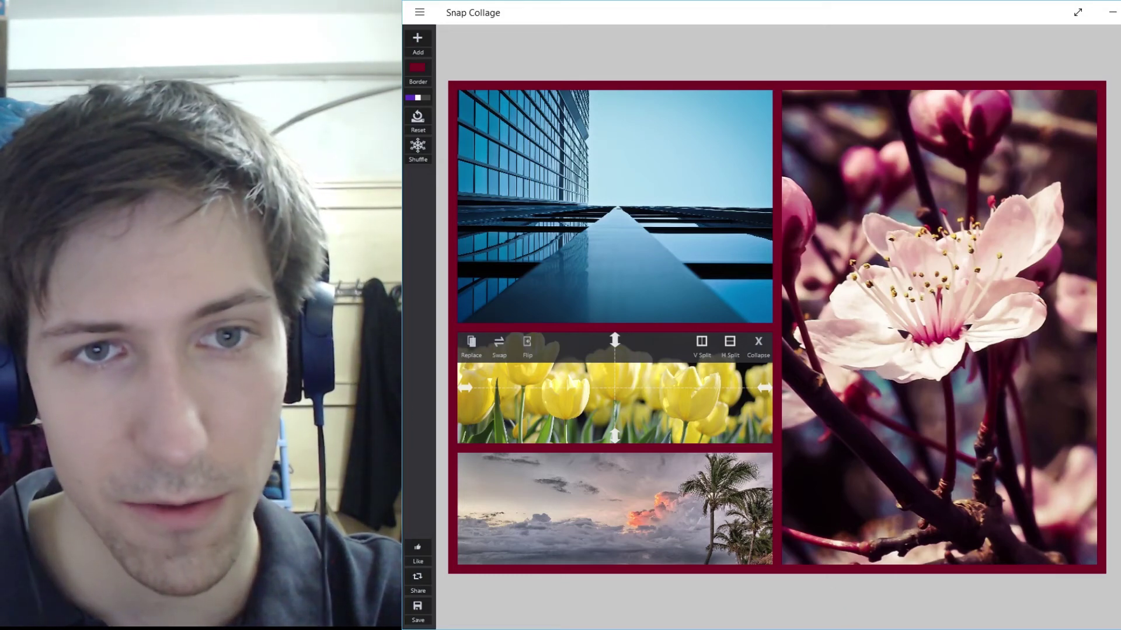
left_click_drag(418, 99, 417, 101)
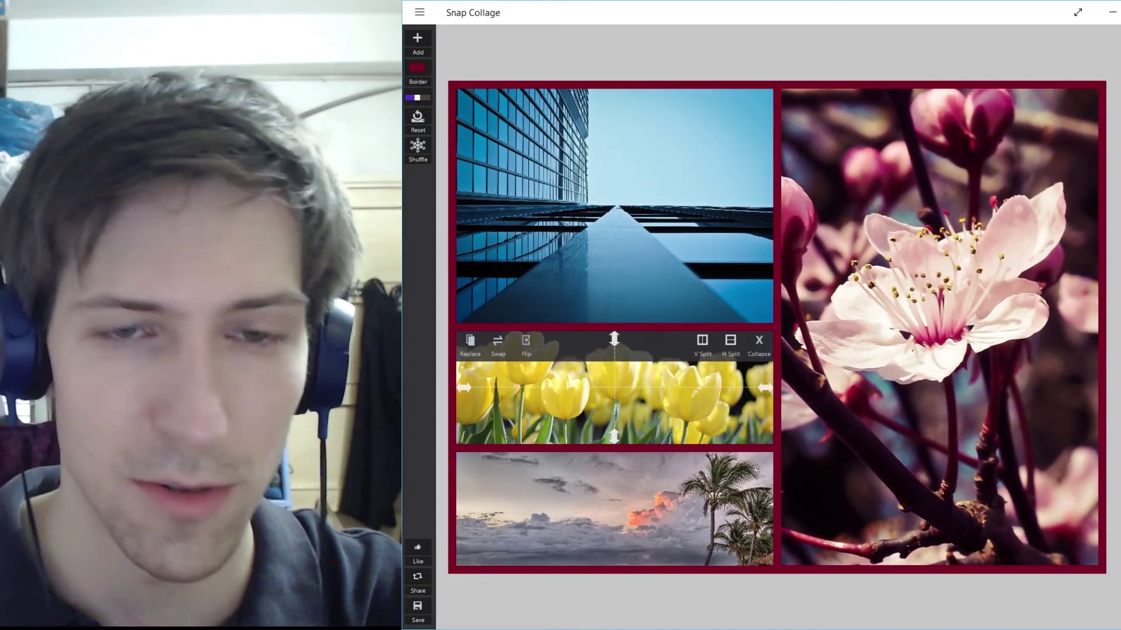
Save the collage to the Desktop as 'Snap 3_14_2016 6_07_41 PM.png'
left_click(424, 614)
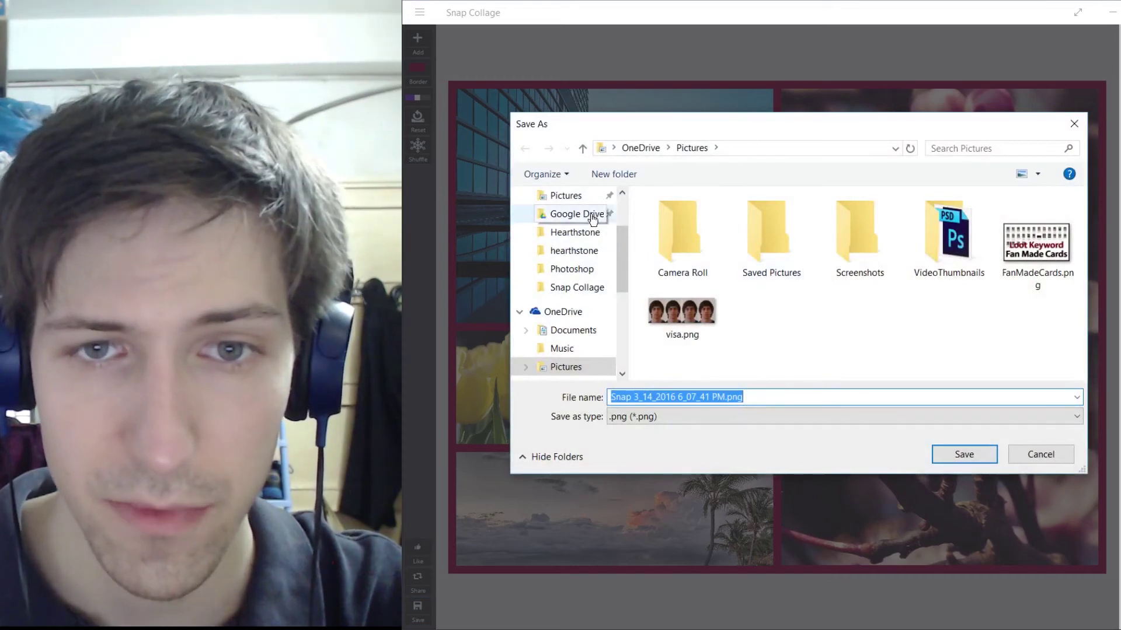
scroll(578, 245, "up", 3)
left_click(566, 220)
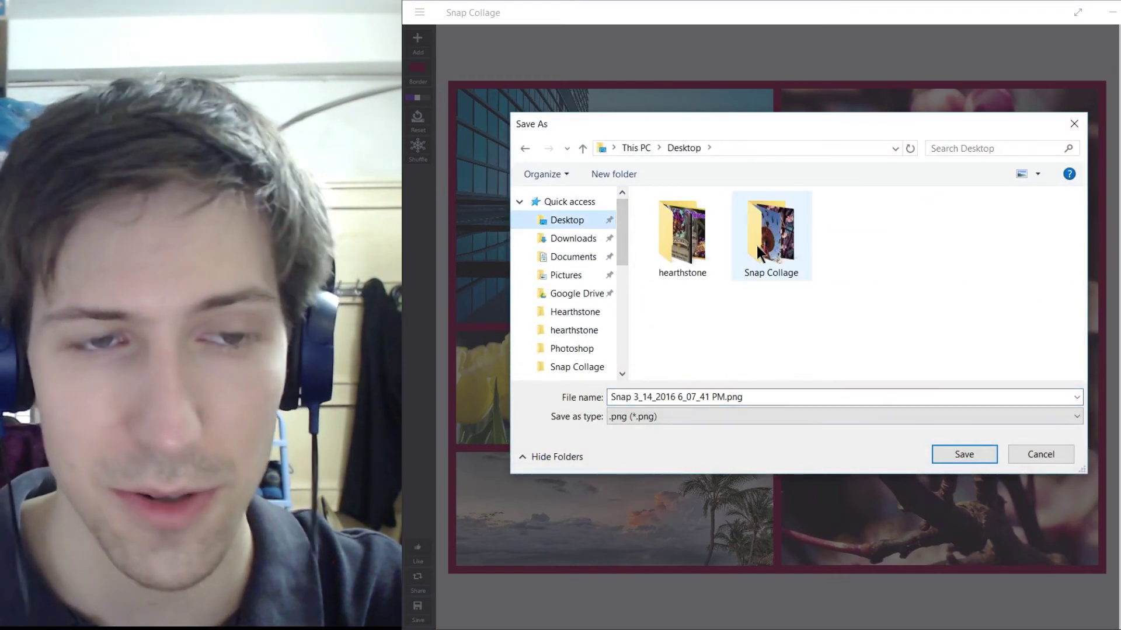
left_click(977, 453)
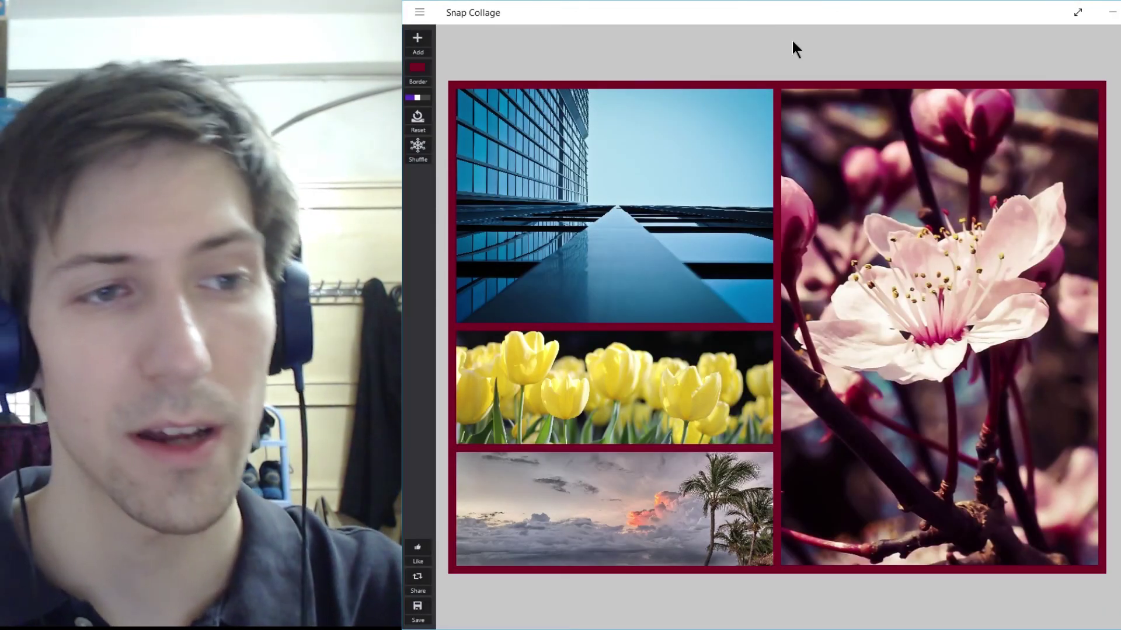